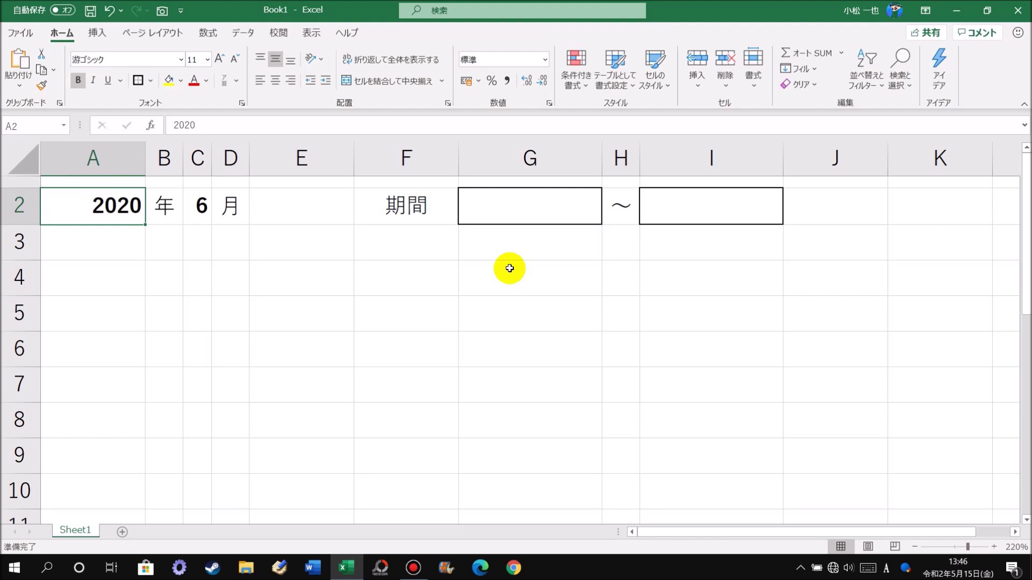
In G2, insert the DATE function from the 日付/時刻 category through the function wizard
{"action": "left_click", "coordinate": [500, 210]}
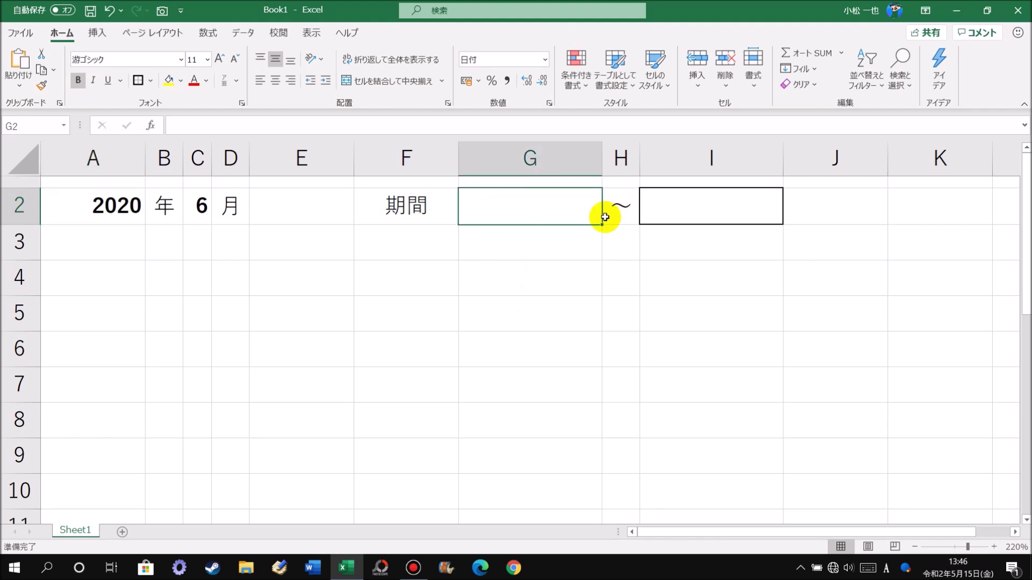
{"action": "left_click", "coordinate": [151, 127]}
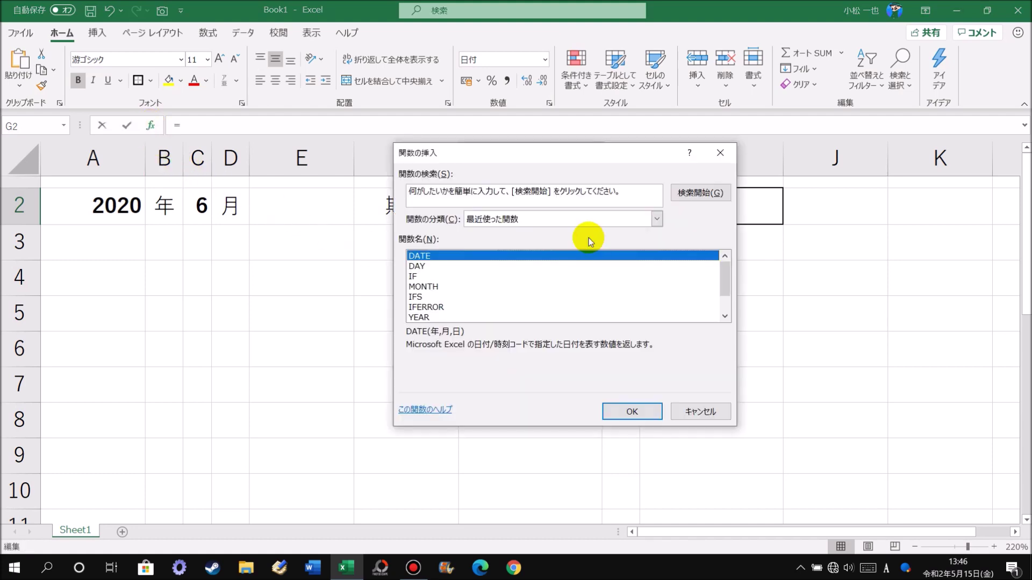
{"action": "left_click", "coordinate": [657, 219]}
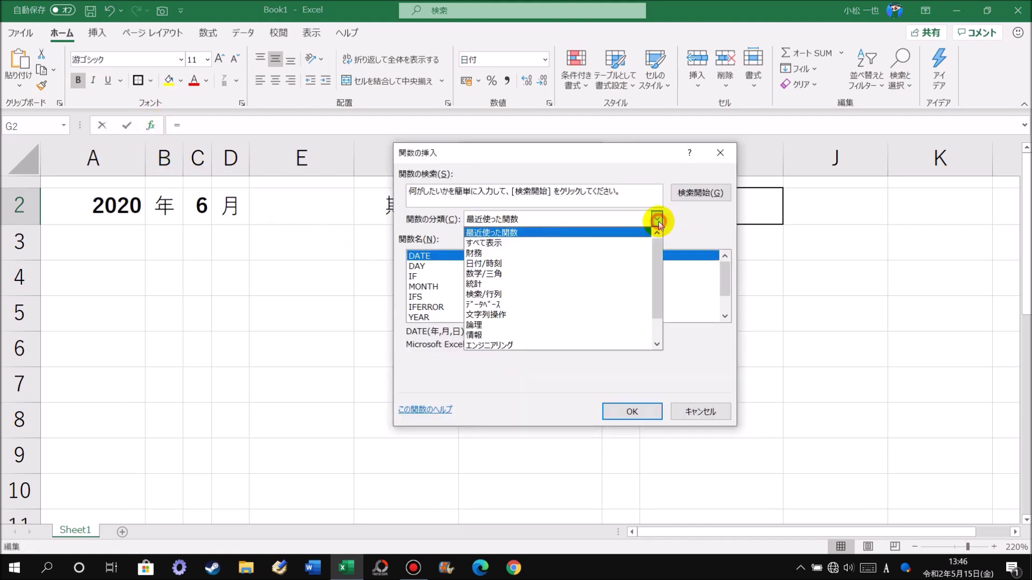
{"action": "left_click", "coordinate": [545, 264]}
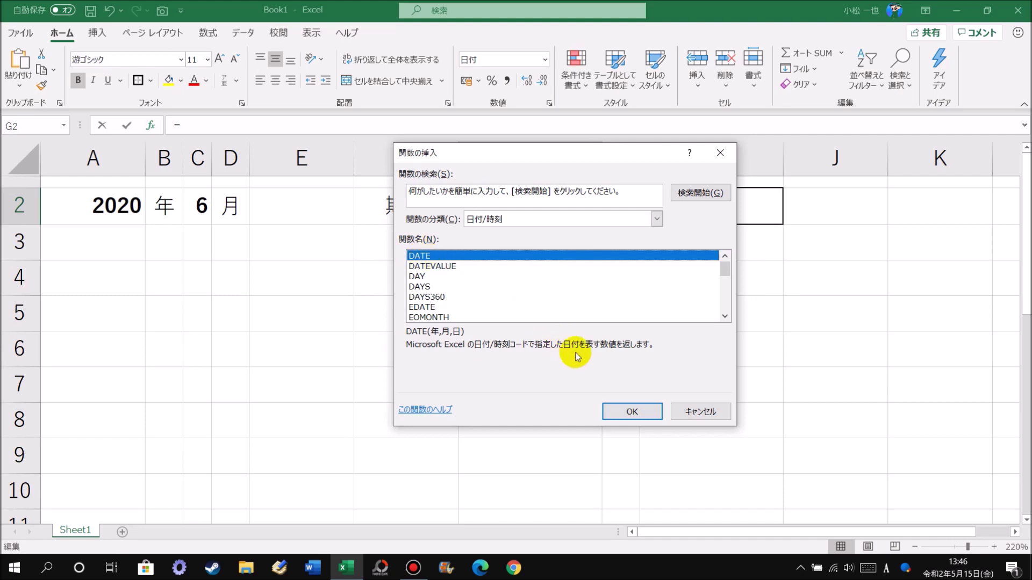
{"action": "left_click", "coordinate": [627, 411]}
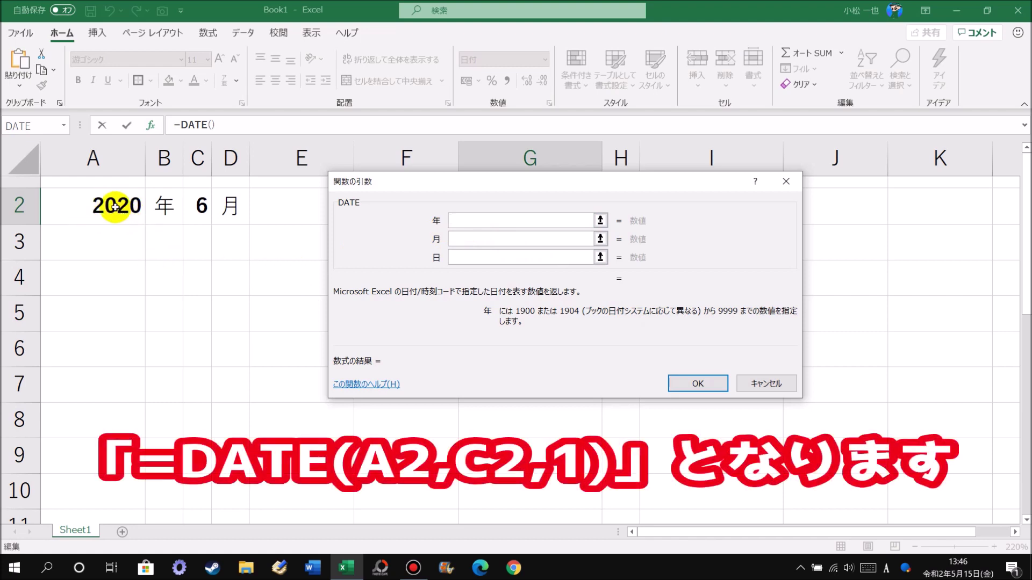
Give DATE the arguments A2, C2 and 1 so G2 shows 2020/6/1
{"action": "left_click", "coordinate": [114, 206]}
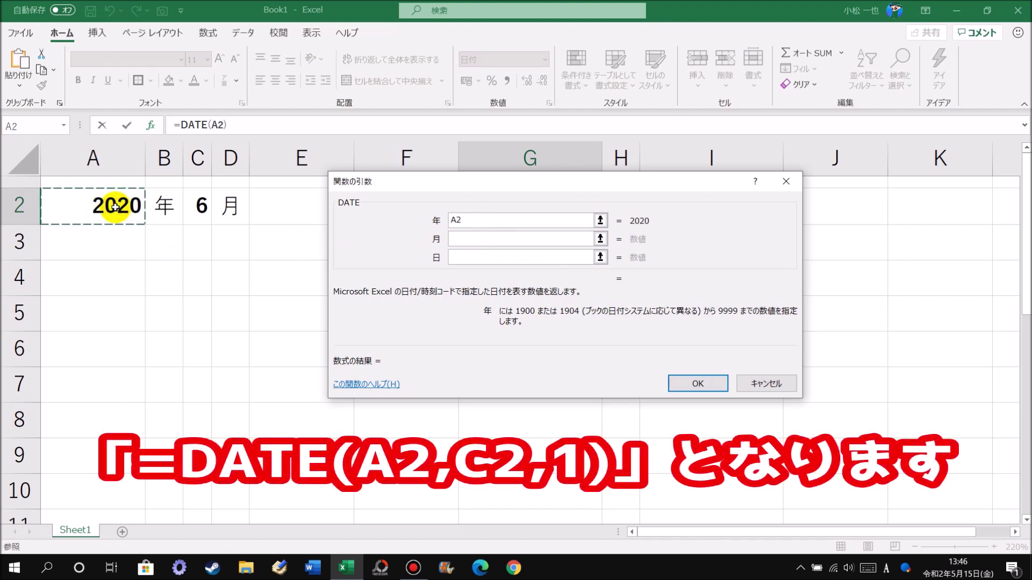
{"action": "key", "text": "Tab"}
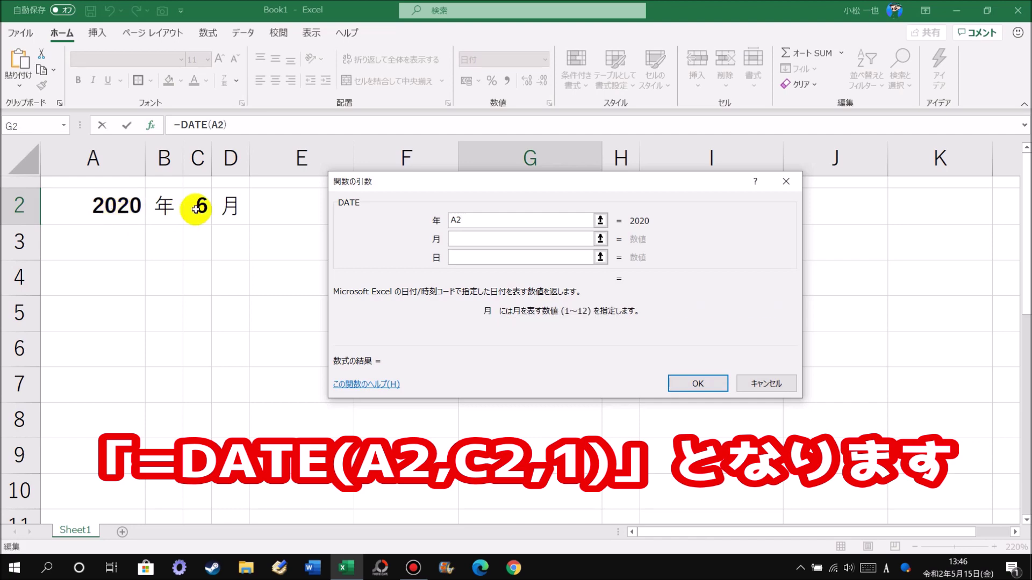
{"action": "left_click", "coordinate": [196, 209]}
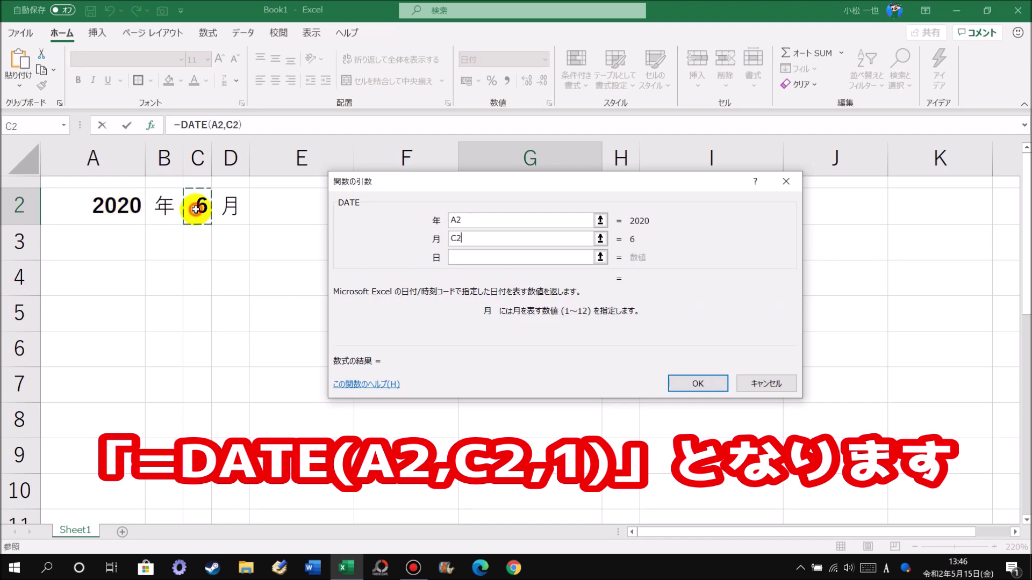
{"action": "left_click", "coordinate": [381, 282]}
{"action": "key", "text": "Tab"}
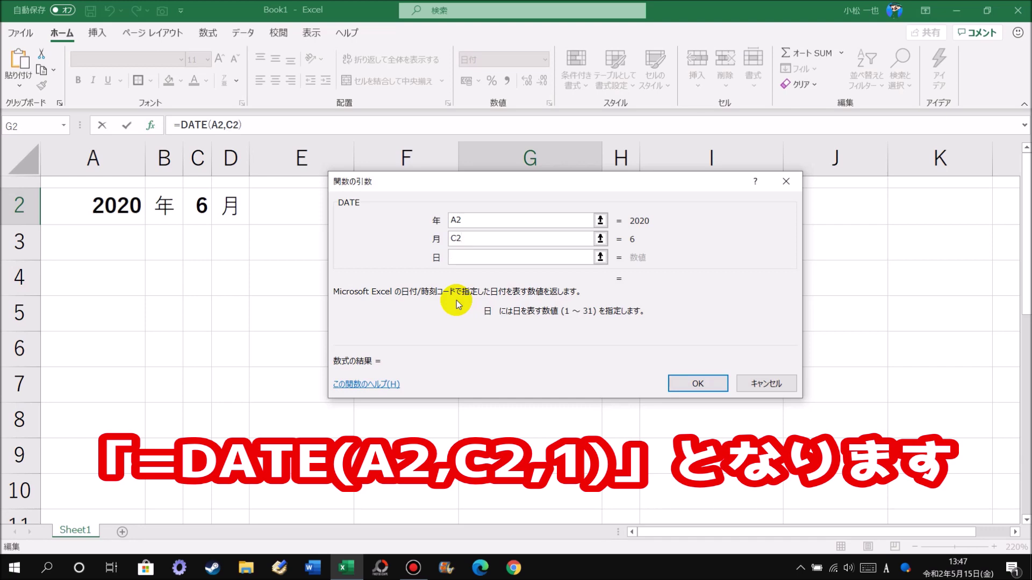
{"action": "type", "text": "1"}
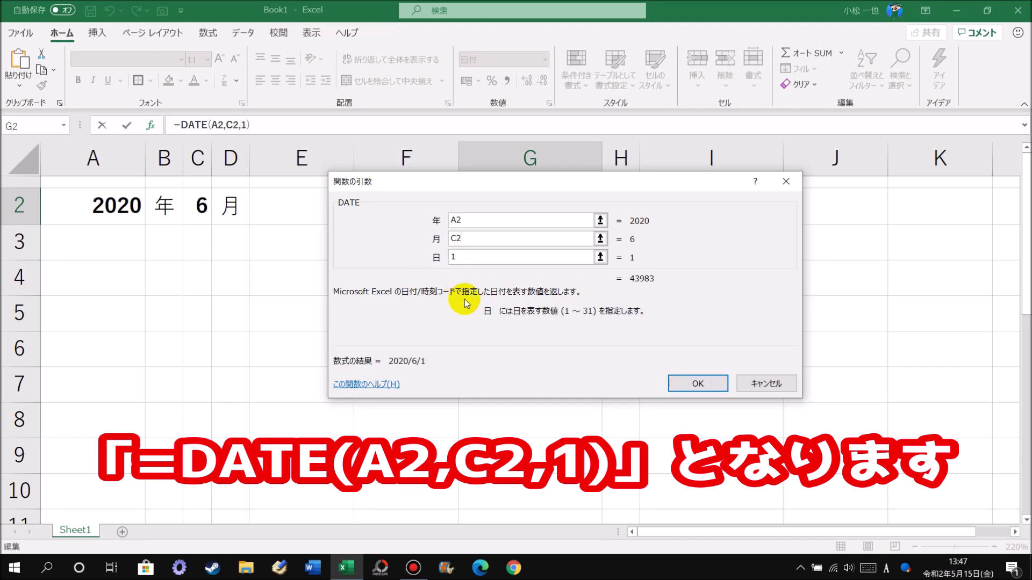
{"action": "left_click", "coordinate": [714, 385]}
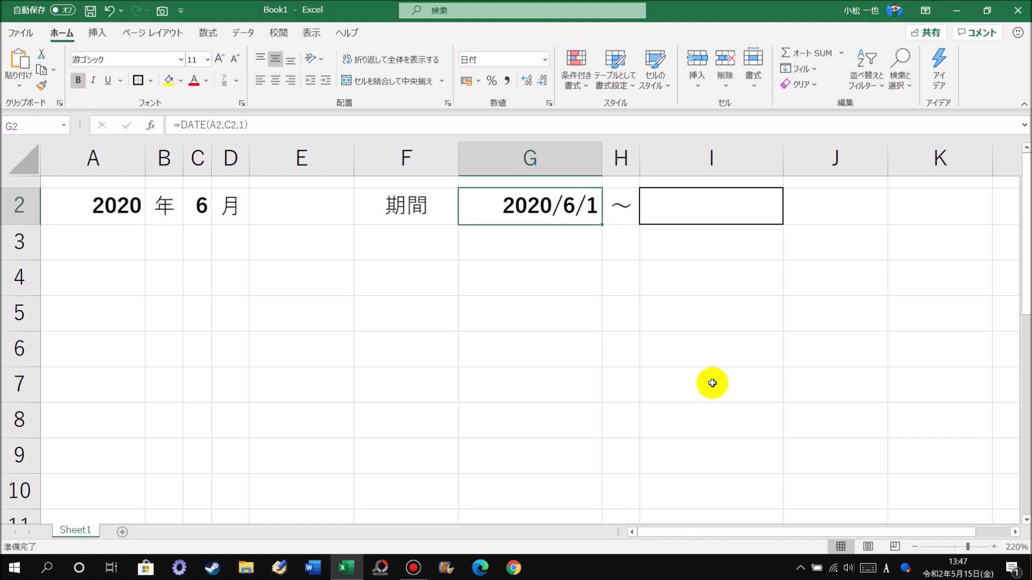
{"action": "left_click", "coordinate": [685, 207]}
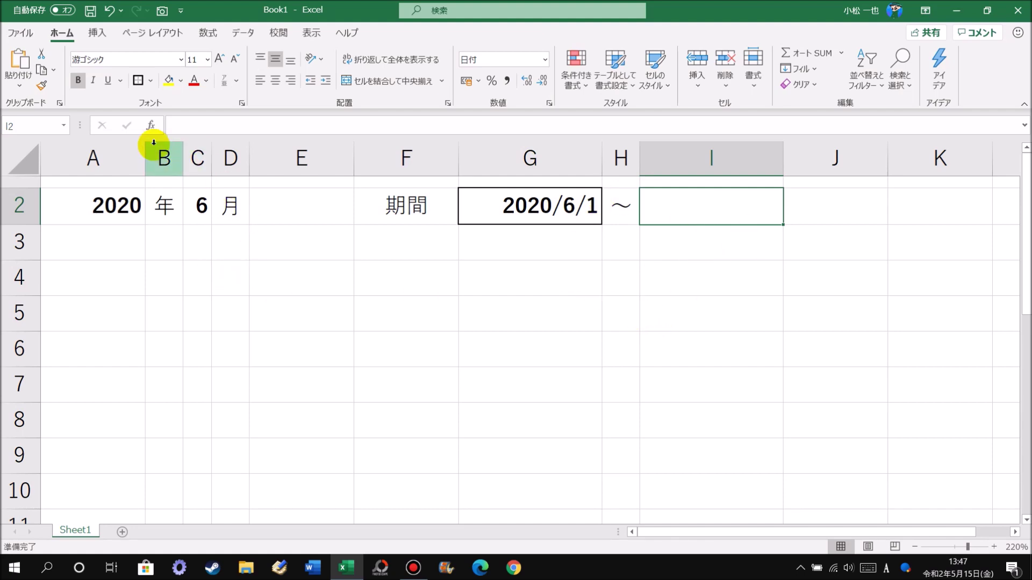
Enter =DATE(A2,C2+1,0) in I2 so it shows the month's last day, 2020/6/30
{"action": "left_click", "coordinate": [151, 127]}
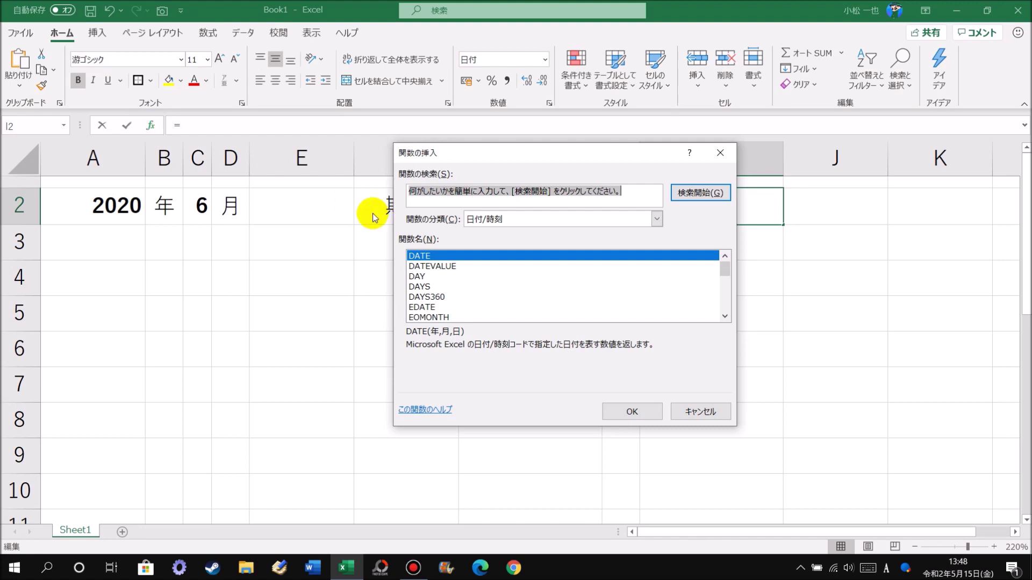
{"action": "left_click", "coordinate": [632, 412]}
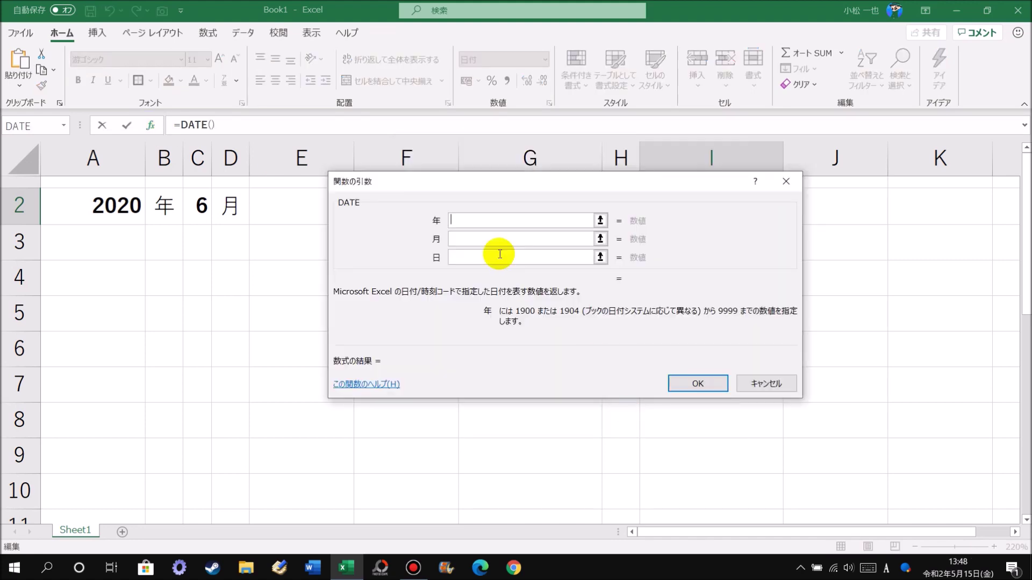
{"action": "left_click", "coordinate": [116, 209]}
{"action": "key", "text": "Tab"}
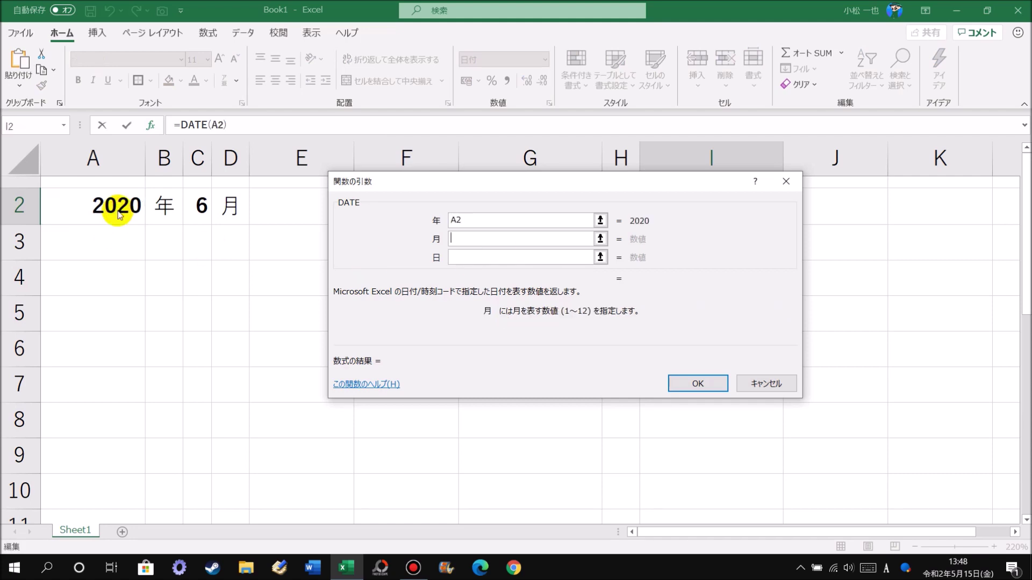
{"action": "left_click", "coordinate": [197, 213]}
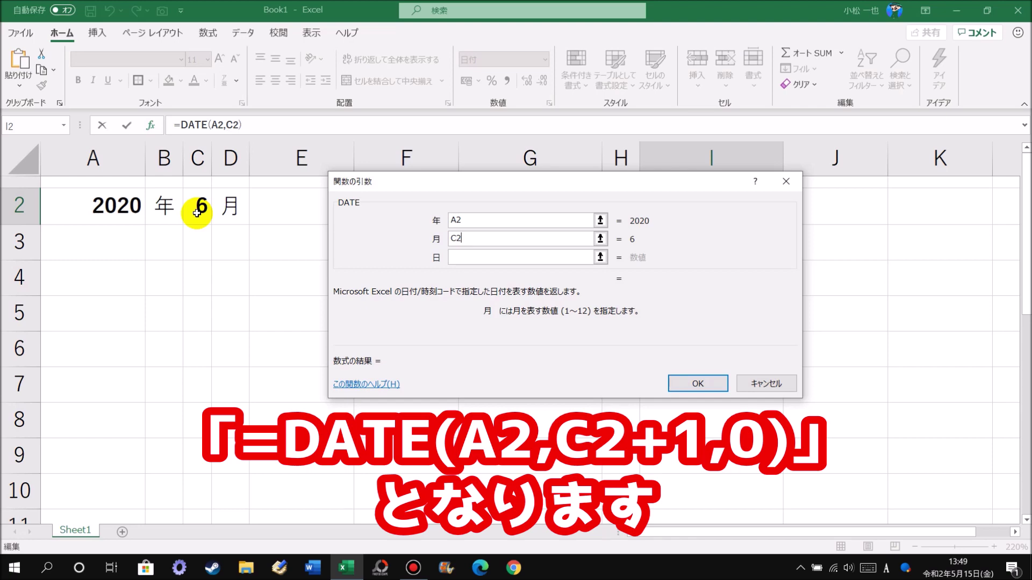
{"action": "type", "text": "+1"}
{"action": "key", "text": "Tab"}
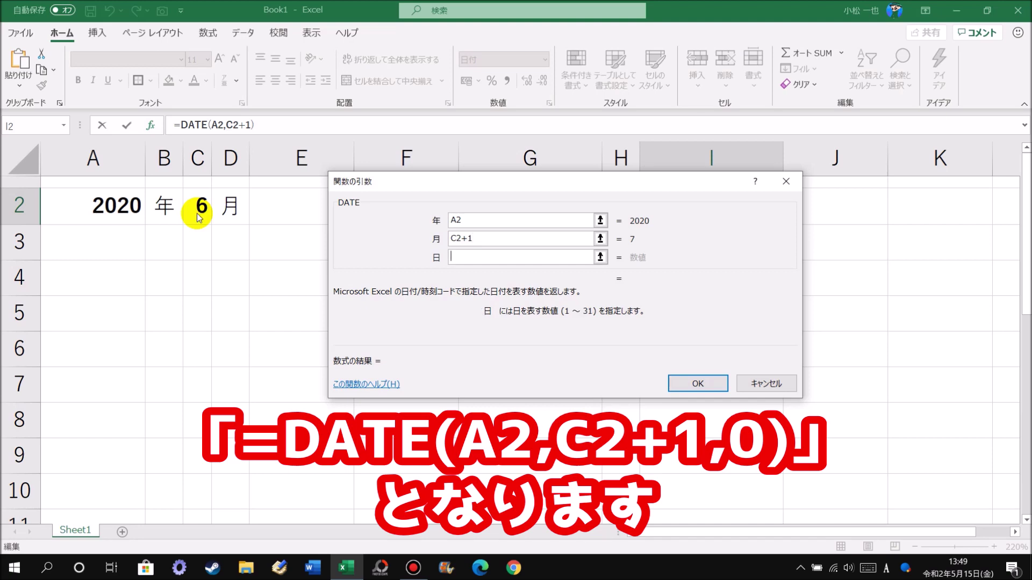
{"action": "type", "text": "0"}
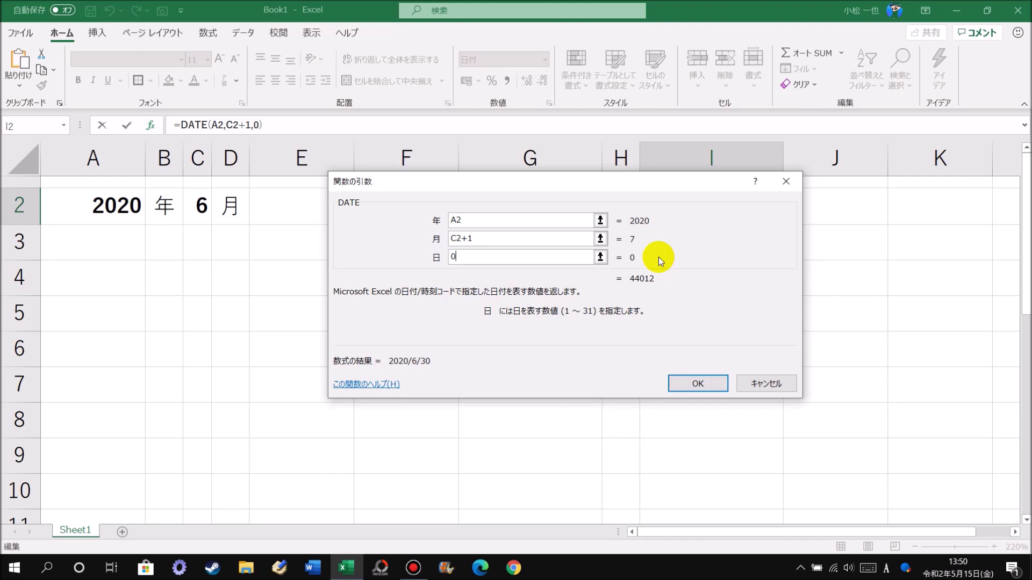
{"action": "left_click", "coordinate": [699, 385]}
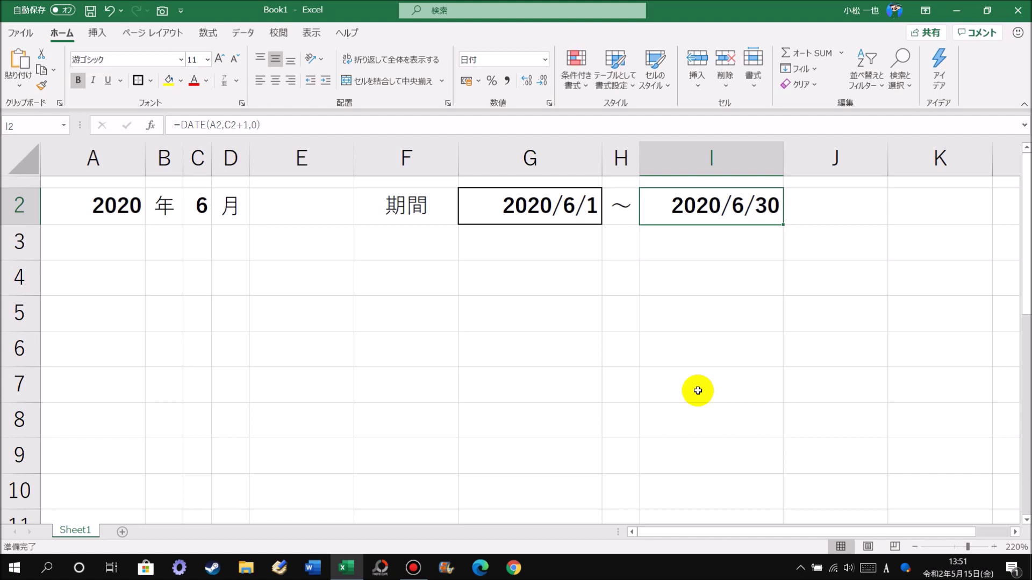
Change the month in C2 to 7 so the period updates to 2020/7/1–2020/7/31
{"action": "left_click", "coordinate": [195, 210]}
{"action": "type", "text": "7"}
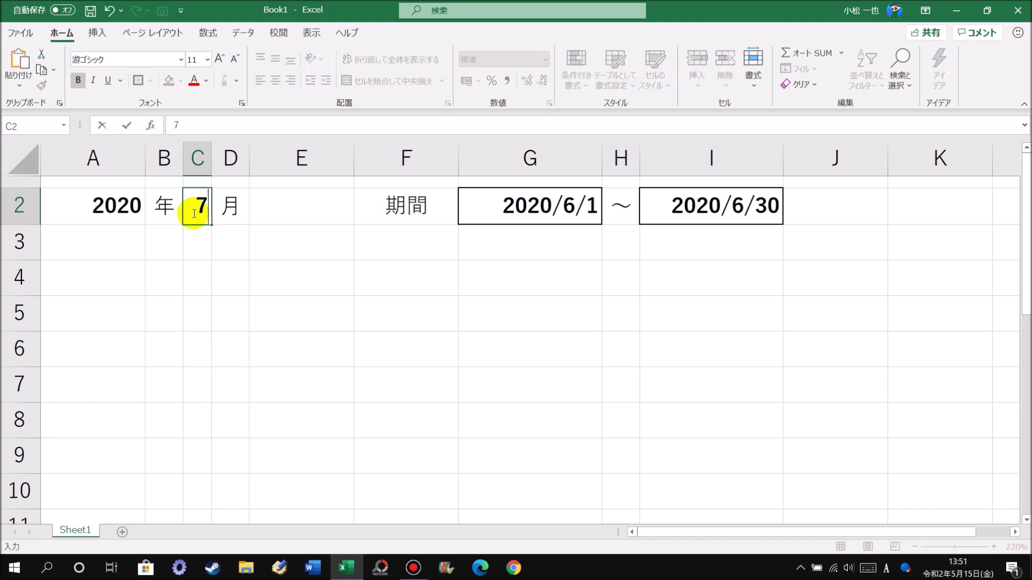
{"action": "key", "text": "Return"}
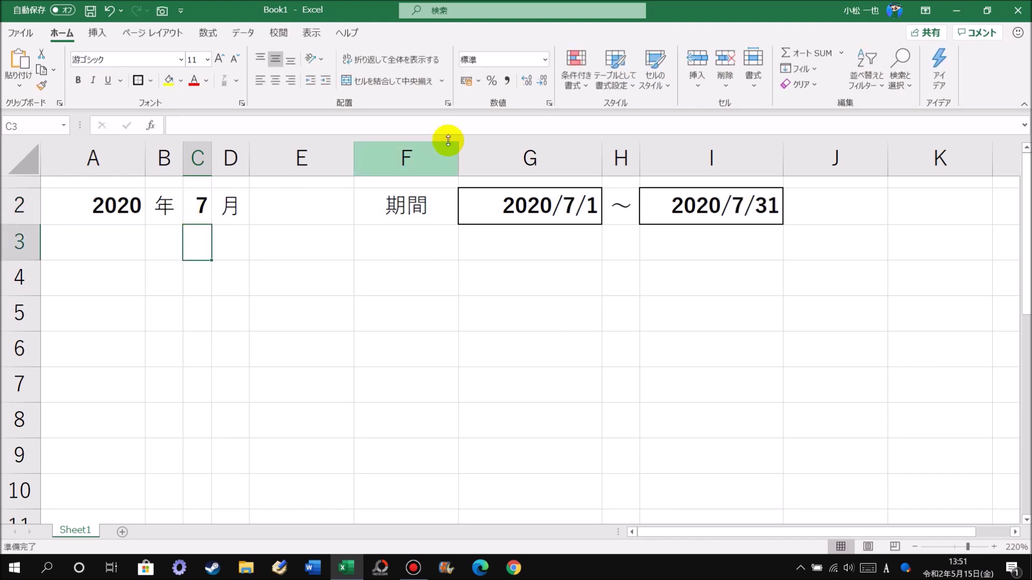